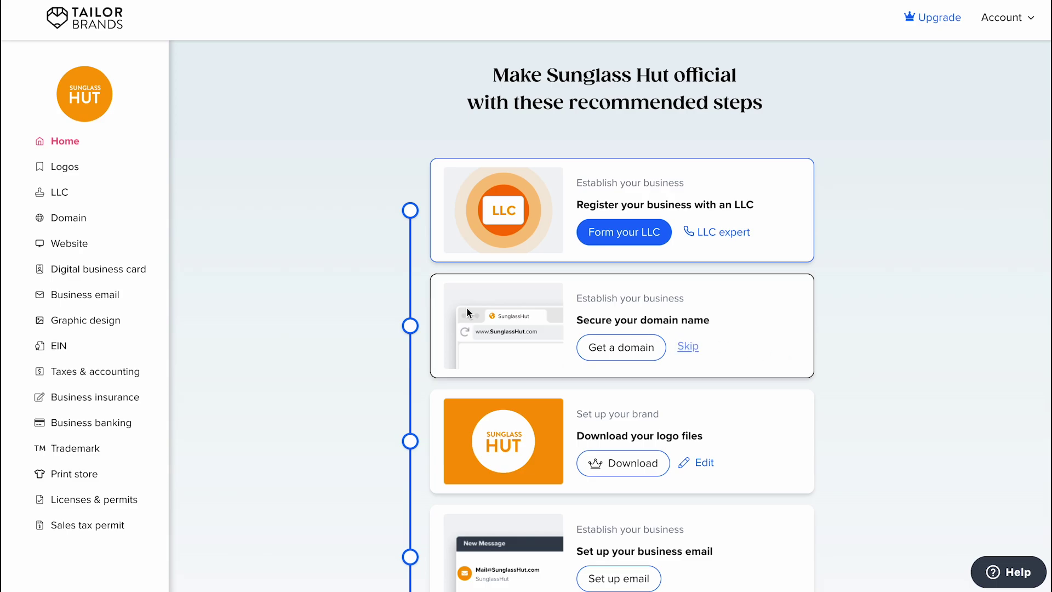
Open the Website area and choose to build the site yourself
{"action": "left_click", "coordinate": [71, 252]}
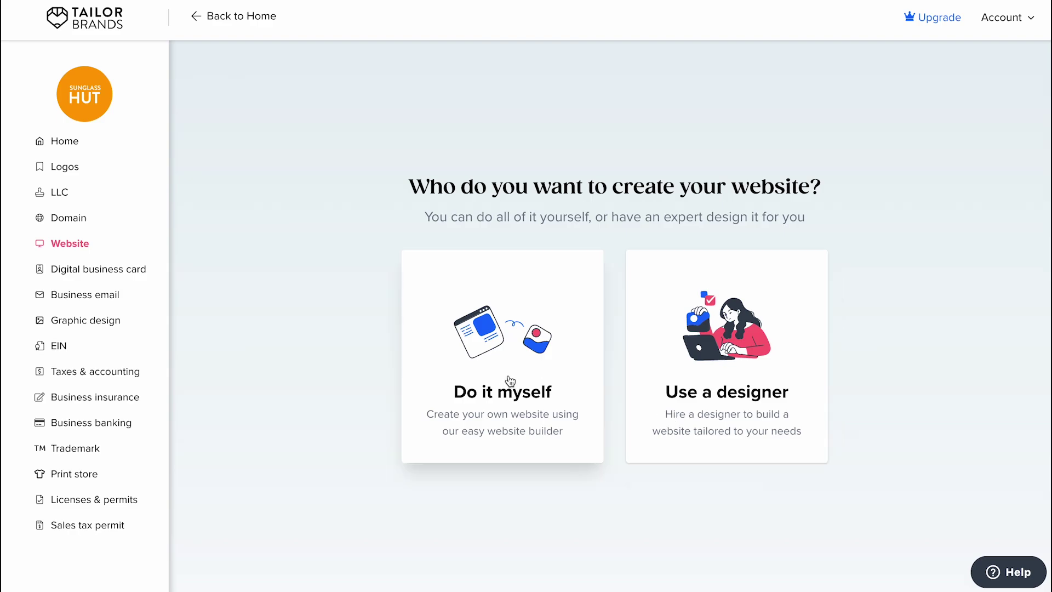
{"action": "left_click", "coordinate": [509, 380]}
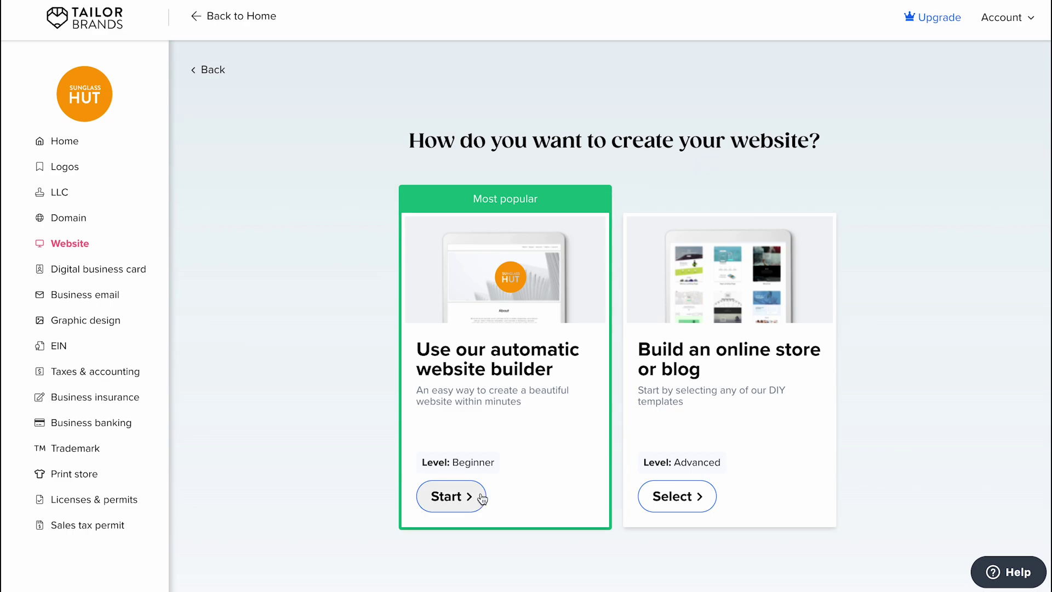
In the automatic builder, include About, Services, Gallery, Testimonials, Features, Social and Contact sections
{"action": "left_click", "coordinate": [451, 500]}
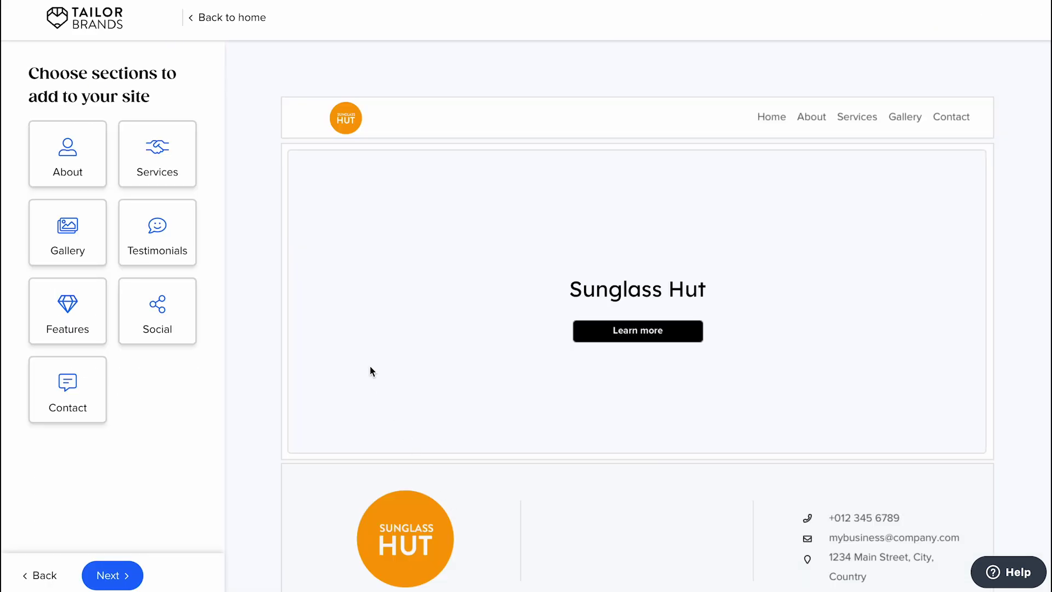
{"action": "left_click", "coordinate": [101, 171]}
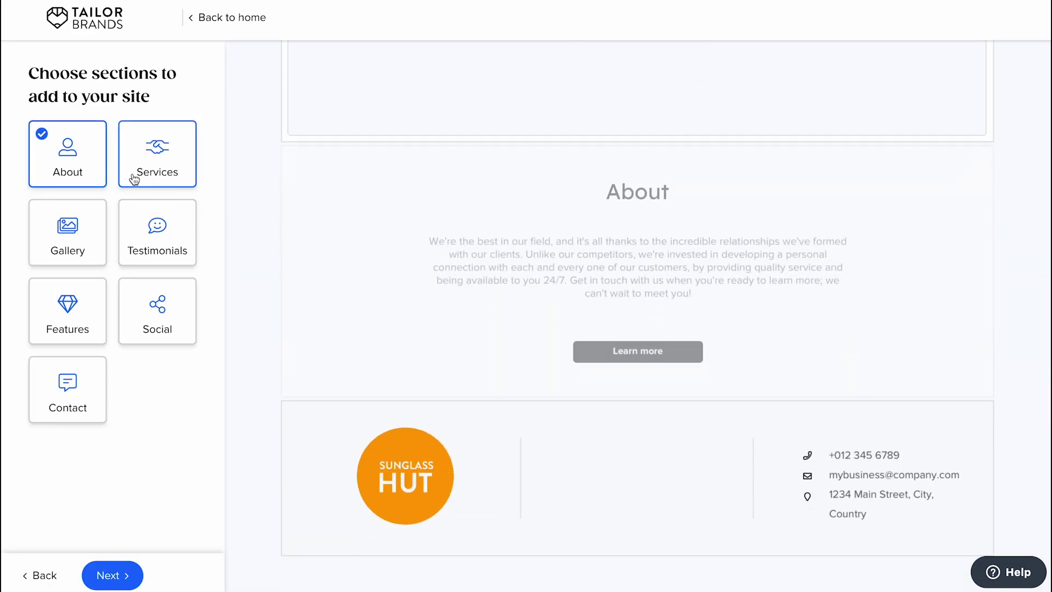
{"action": "left_click", "coordinate": [134, 180]}
{"action": "left_click", "coordinate": [94, 231]}
{"action": "left_click", "coordinate": [131, 253]}
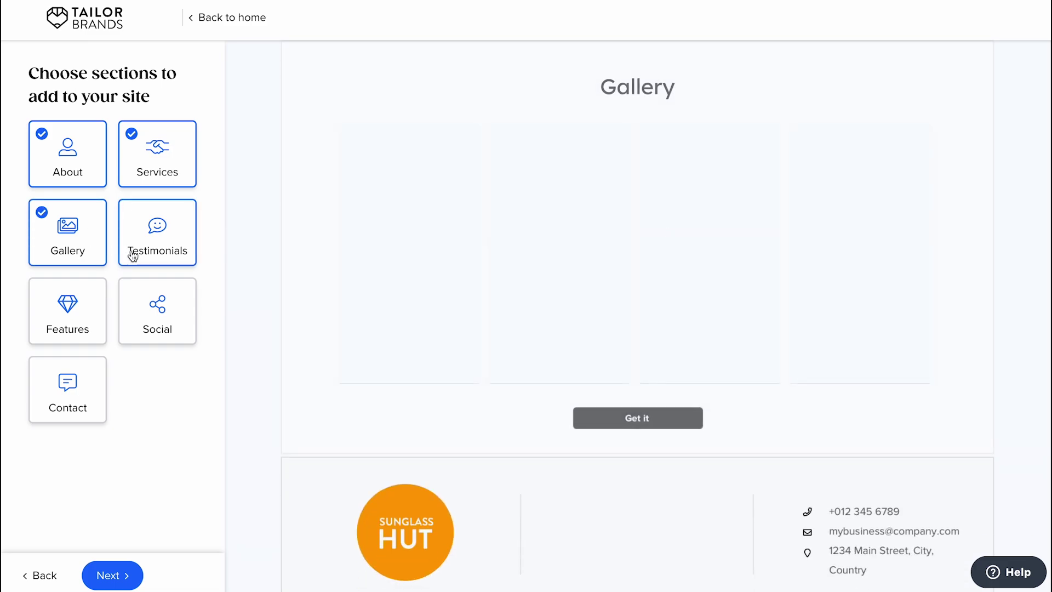
{"action": "left_click", "coordinate": [96, 312]}
{"action": "left_click", "coordinate": [125, 335]}
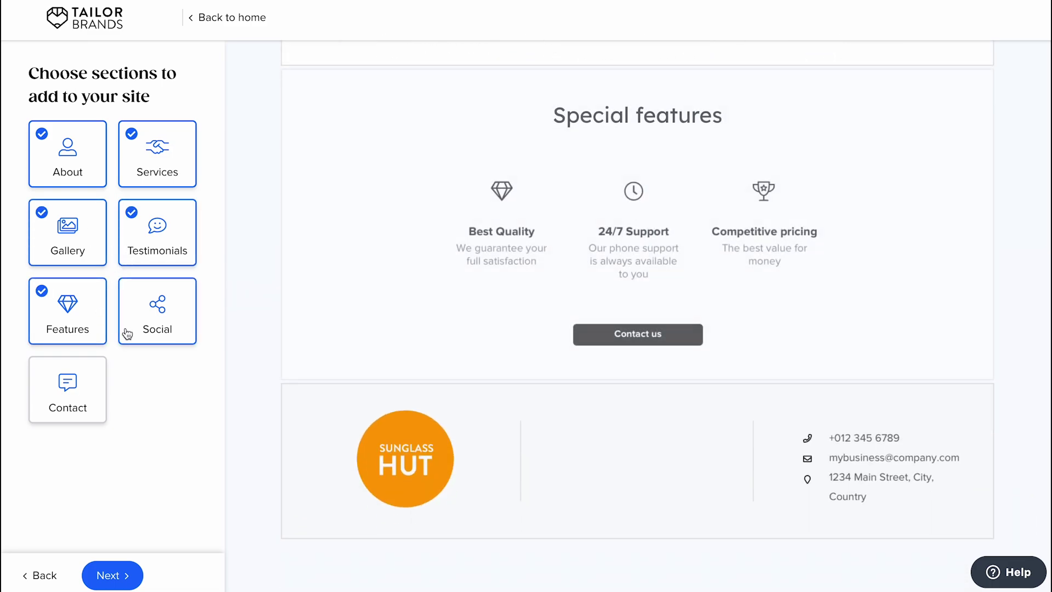
{"action": "left_click", "coordinate": [87, 407]}
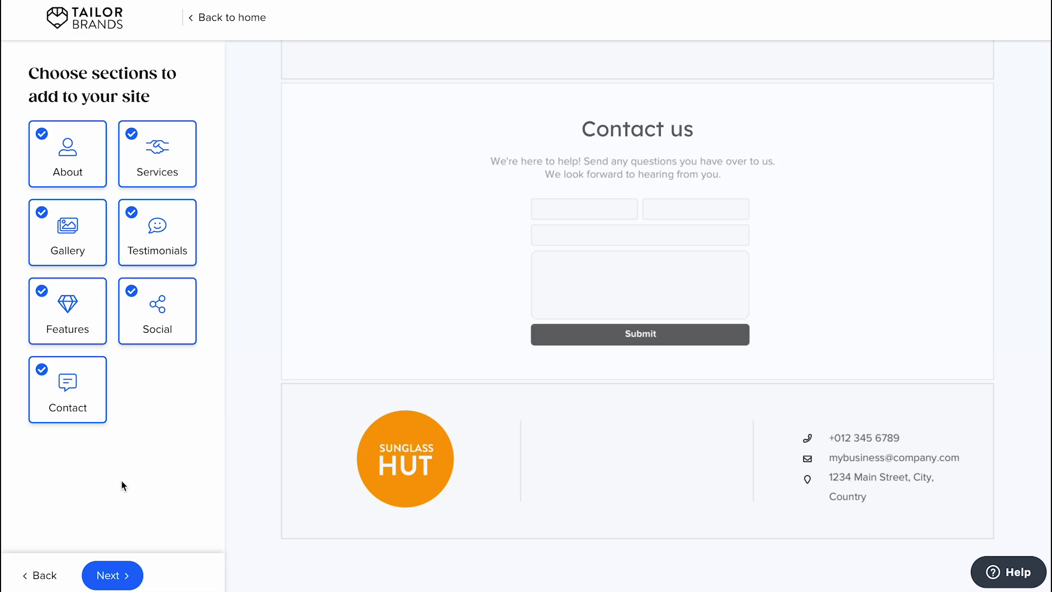
Compare the Luxury, Calm and Minimal styles, then apply the Vibrant style
{"action": "left_click", "coordinate": [124, 579]}
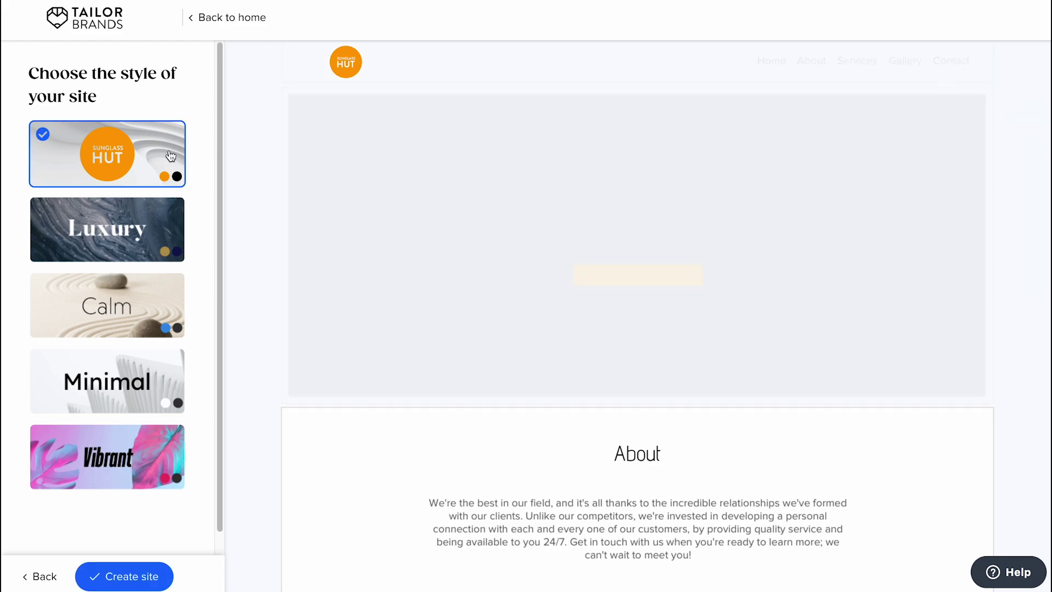
{"action": "left_click", "coordinate": [143, 232]}
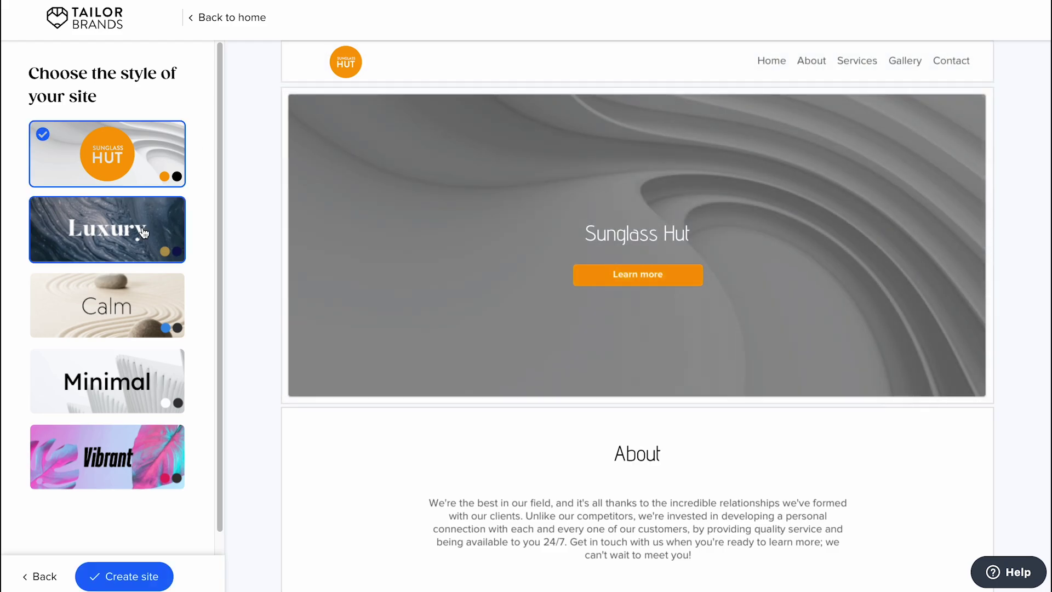
{"action": "left_click", "coordinate": [144, 312]}
{"action": "left_click", "coordinate": [139, 401]}
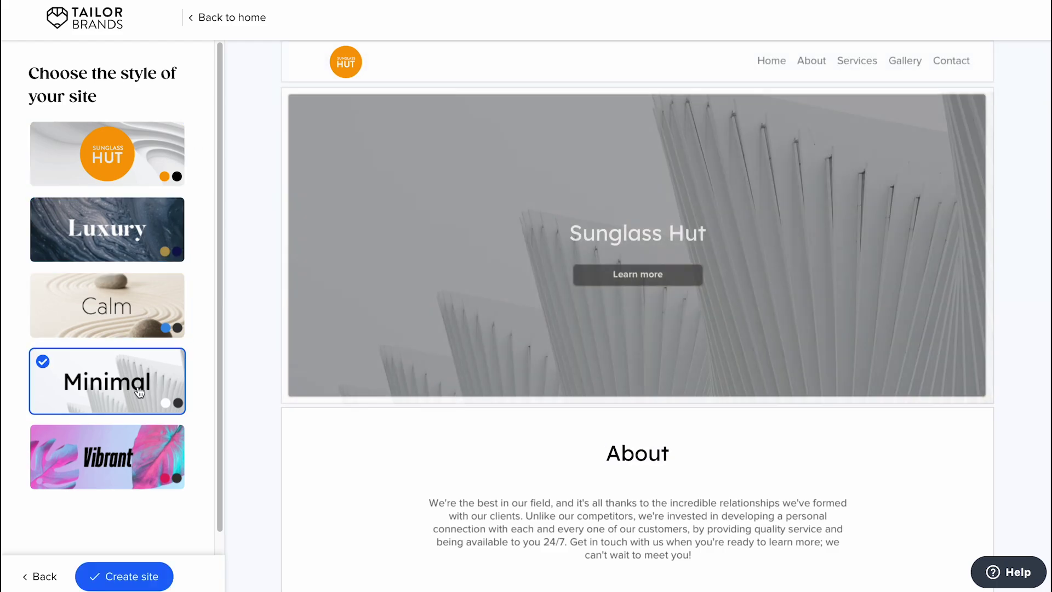
{"action": "left_click", "coordinate": [140, 457]}
Create the site and change the header button text to 'Buy now'
{"action": "left_click", "coordinate": [124, 576]}
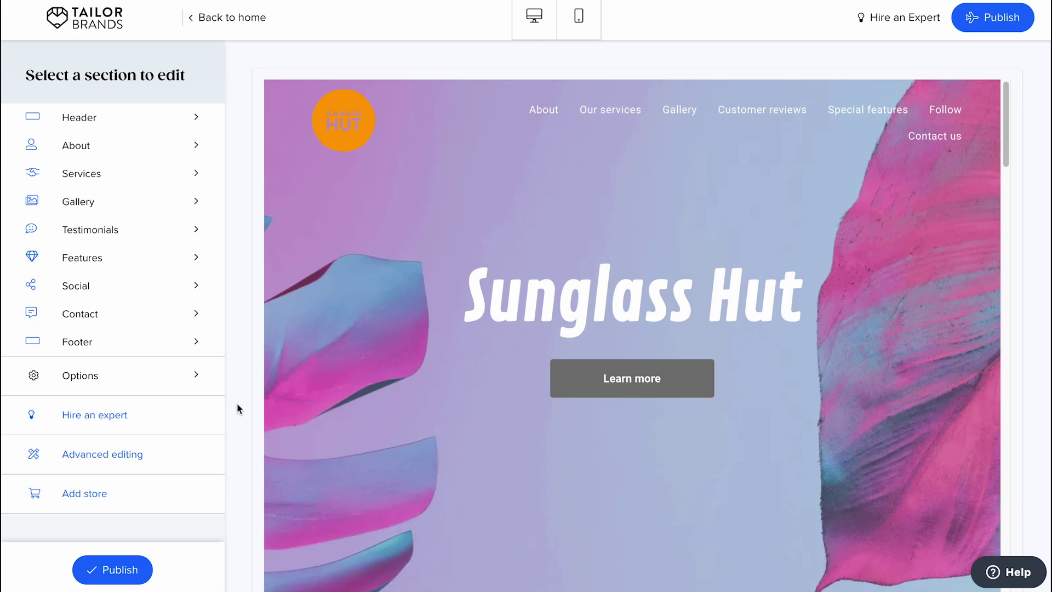
{"action": "left_click", "coordinate": [195, 118]}
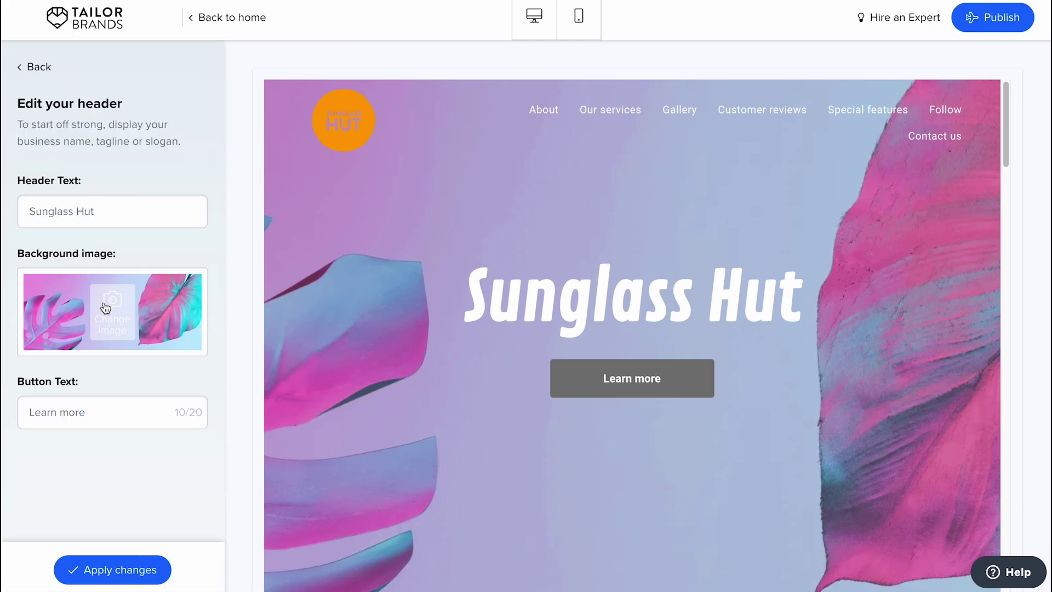
{"action": "double_click", "coordinate": [71, 413]}
{"action": "type", "text": "Buy now"}
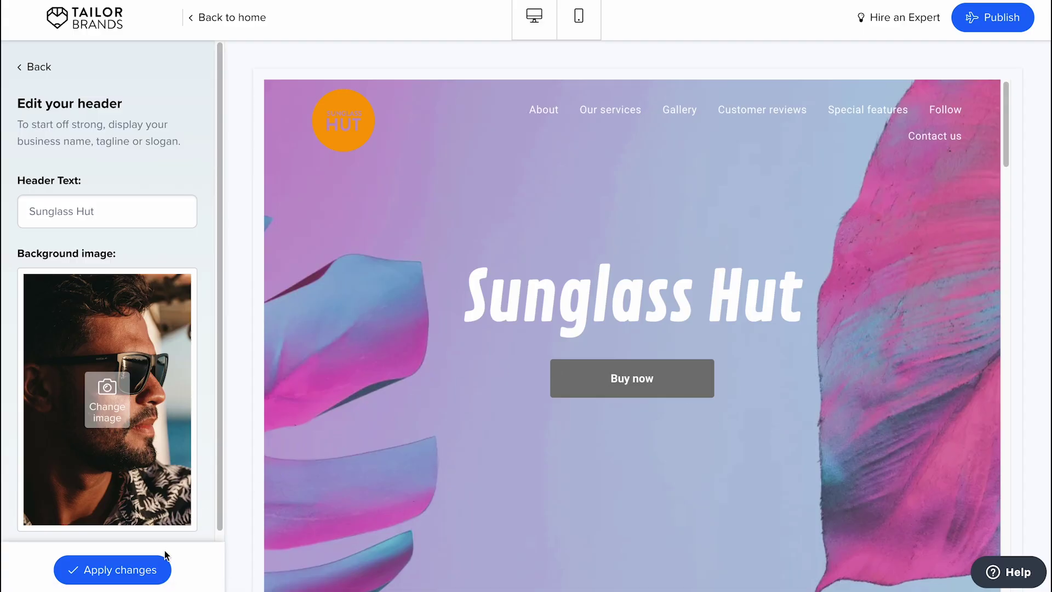
Swap the hero image for a sunglasses photo, preview on mobile, and request an online store
{"action": "left_click", "coordinate": [165, 567]}
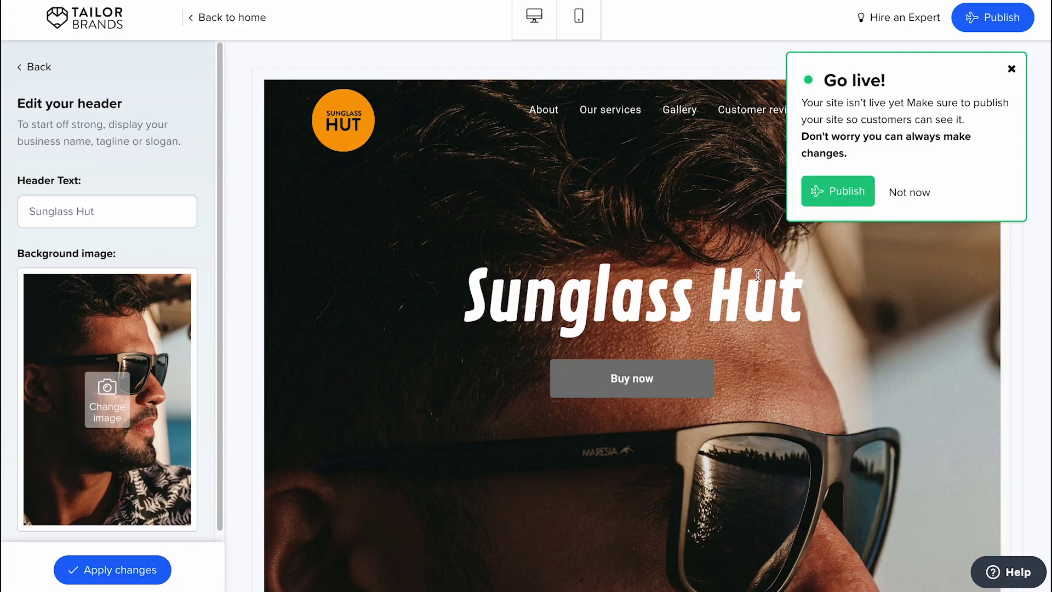
{"action": "left_click", "coordinate": [913, 196]}
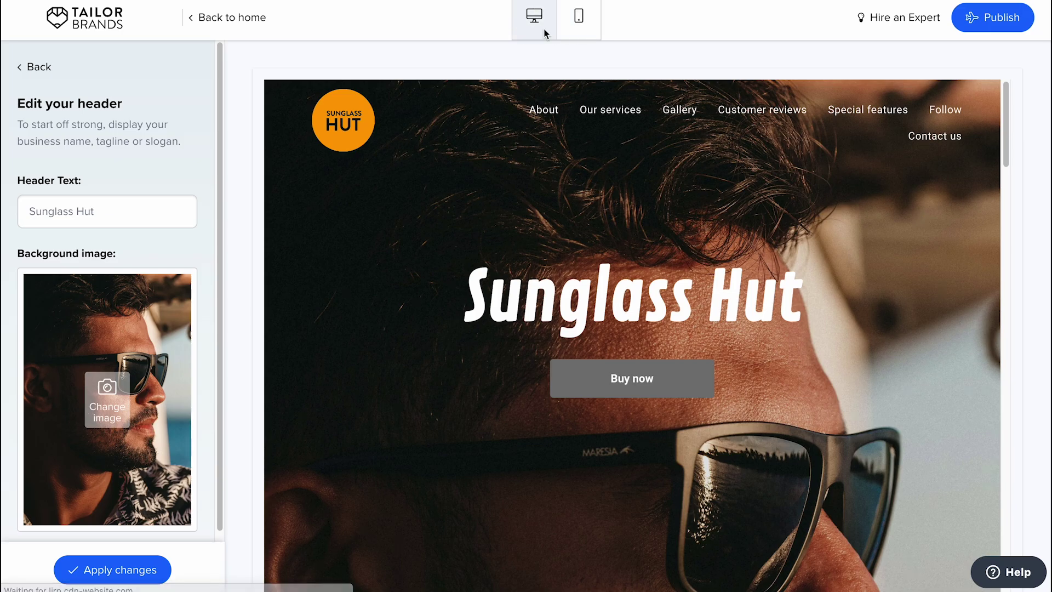
{"action": "left_click", "coordinate": [570, 29]}
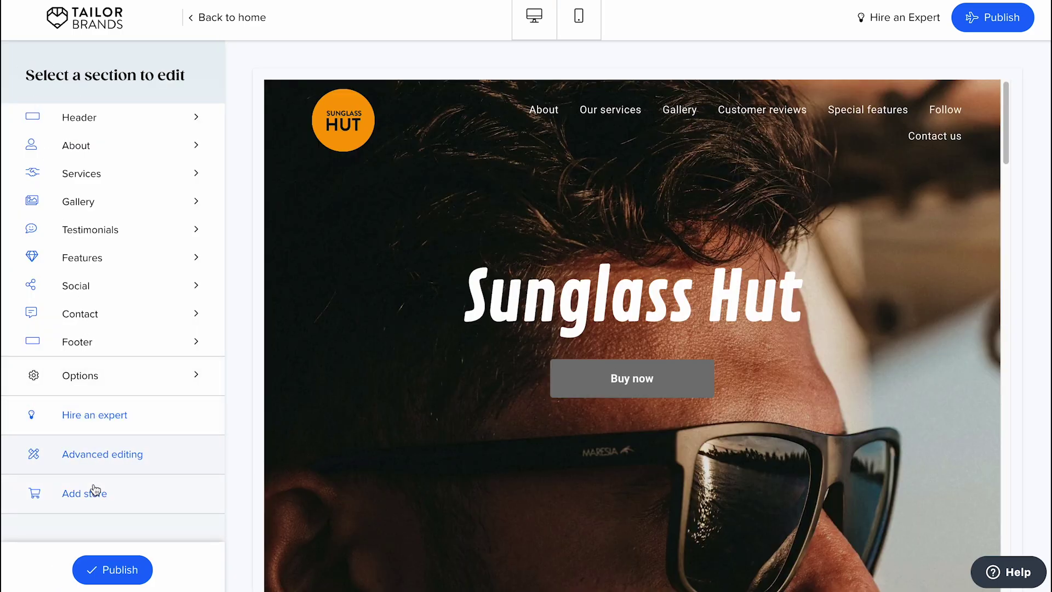
{"action": "left_click", "coordinate": [93, 490]}
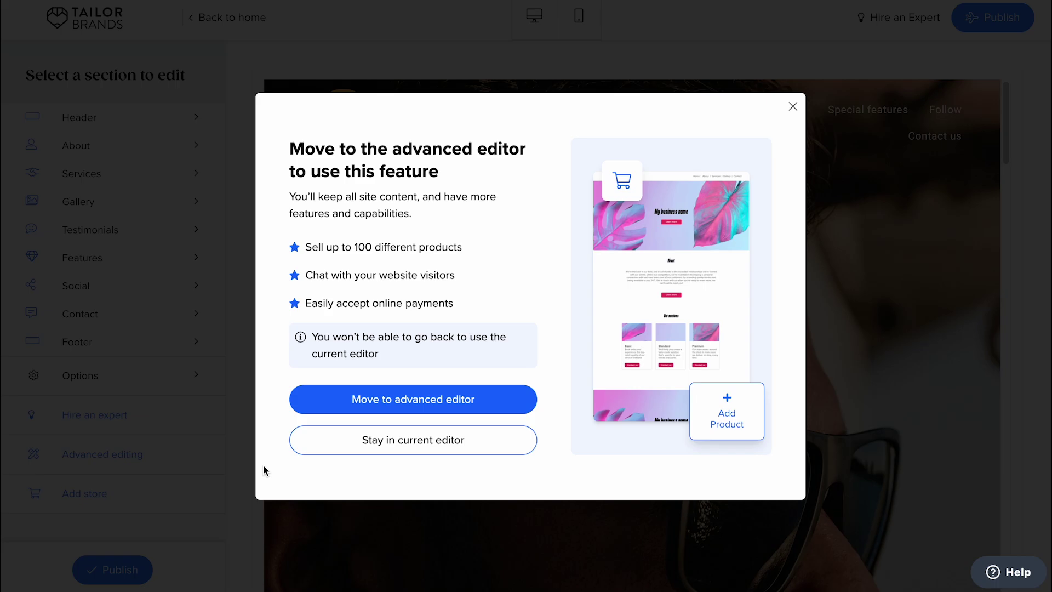
Browse the extra site options, then bring back the prompt to move to the advanced editor
{"action": "left_click", "coordinate": [410, 411]}
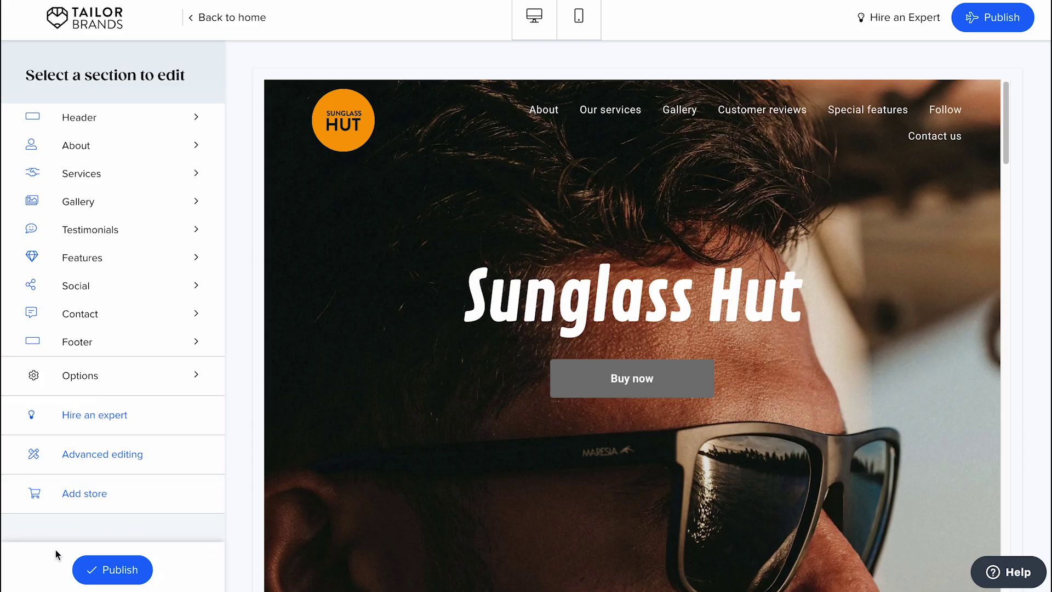
{"action": "left_click", "coordinate": [124, 383]}
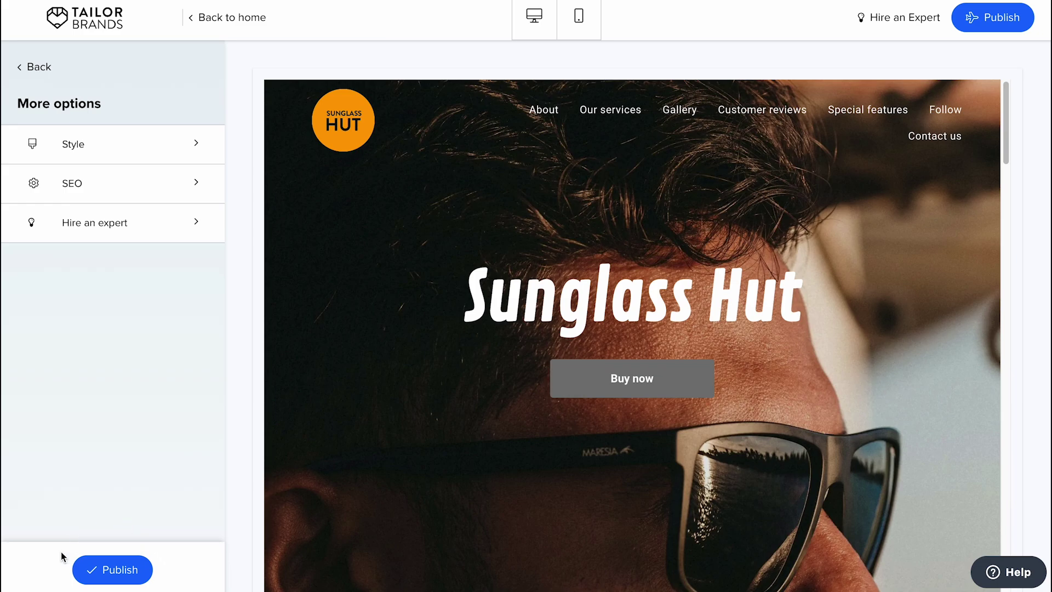
{"action": "left_click", "coordinate": [35, 68]}
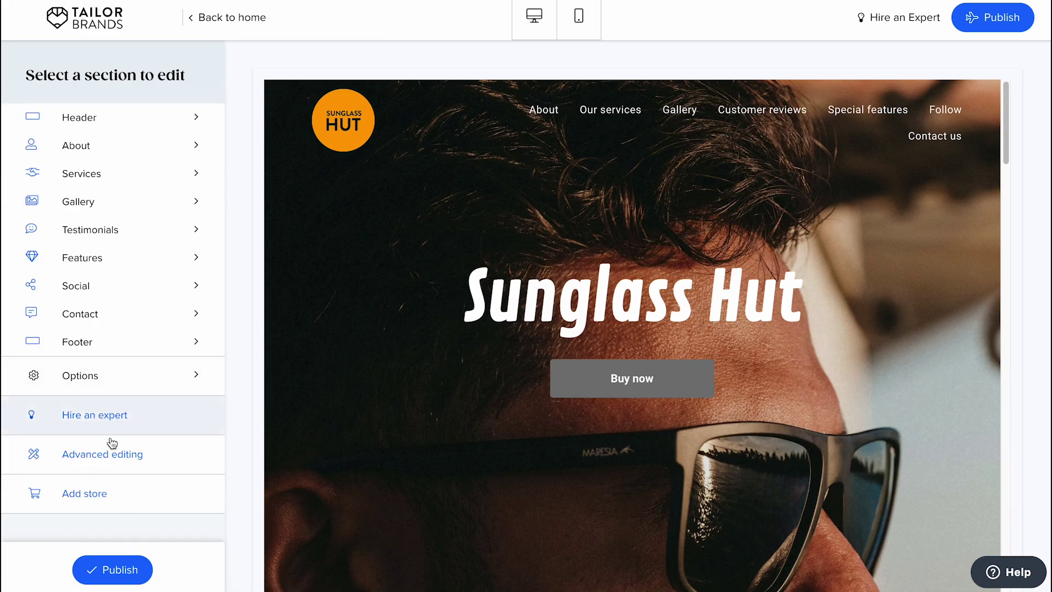
{"action": "left_click", "coordinate": [113, 460]}
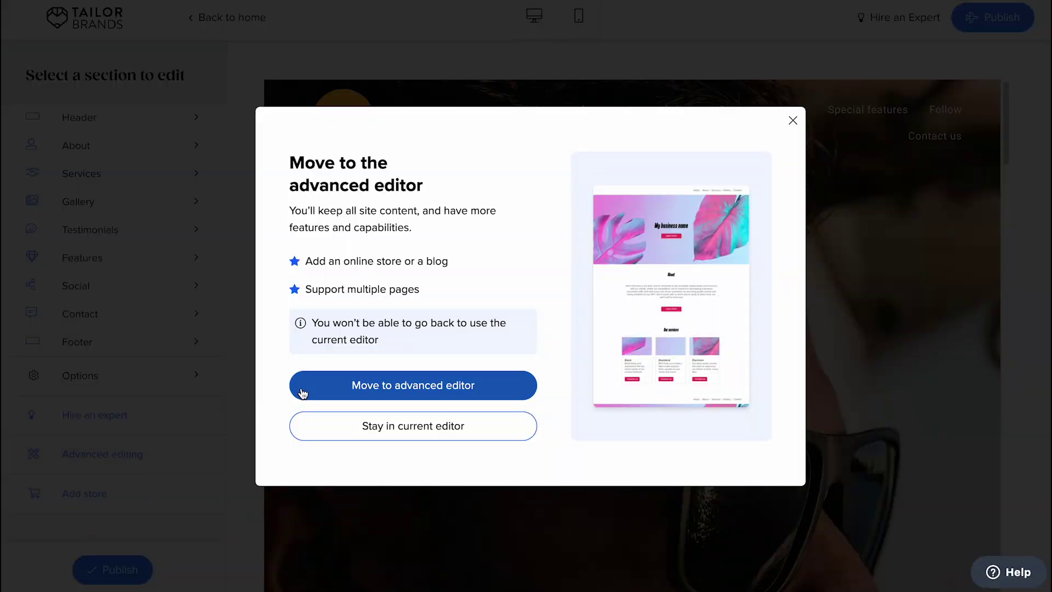
{"action": "left_click", "coordinate": [119, 586]}
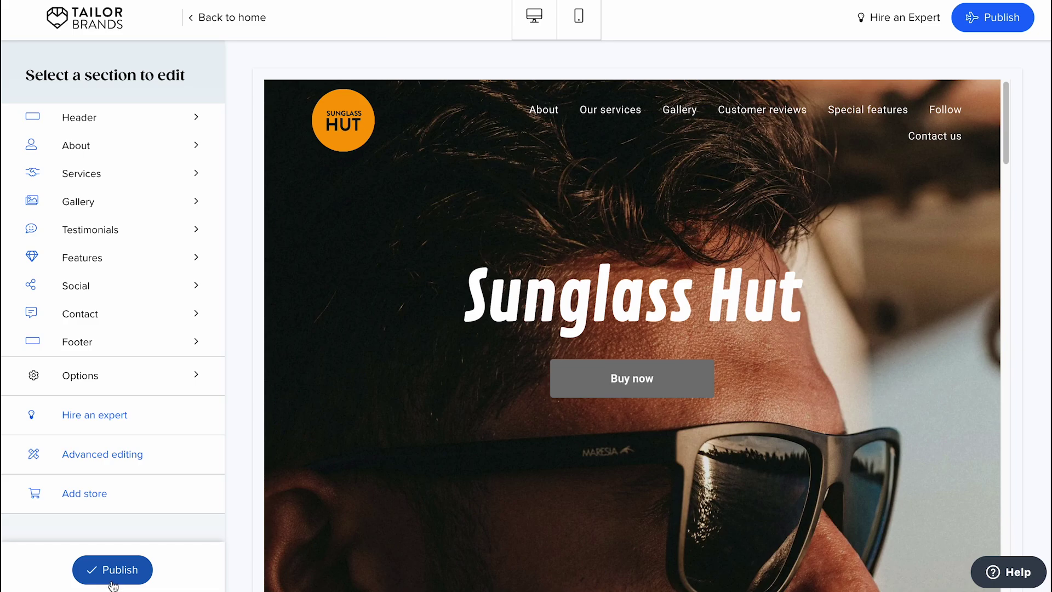
{"action": "mouse_move", "coordinate": [1008, 105]}
{"action": "left_mouse_down"}
{"action": "mouse_move", "coordinate": [1008, 421]}
{"action": "mouse_move", "coordinate": [1024, 549]}
{"action": "left_mouse_up"}
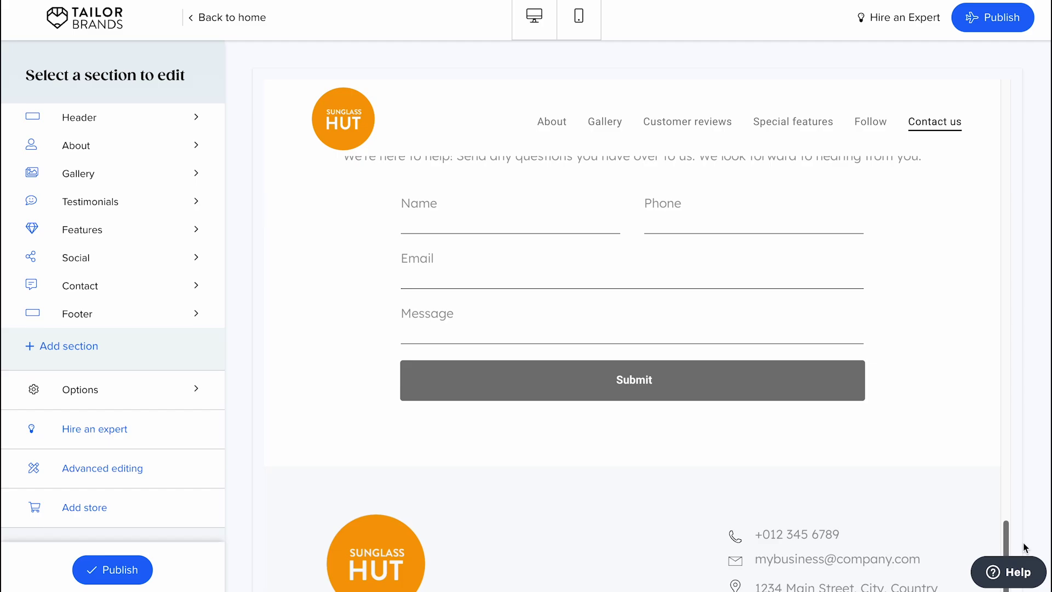
{"action": "left_click", "coordinate": [143, 477]}
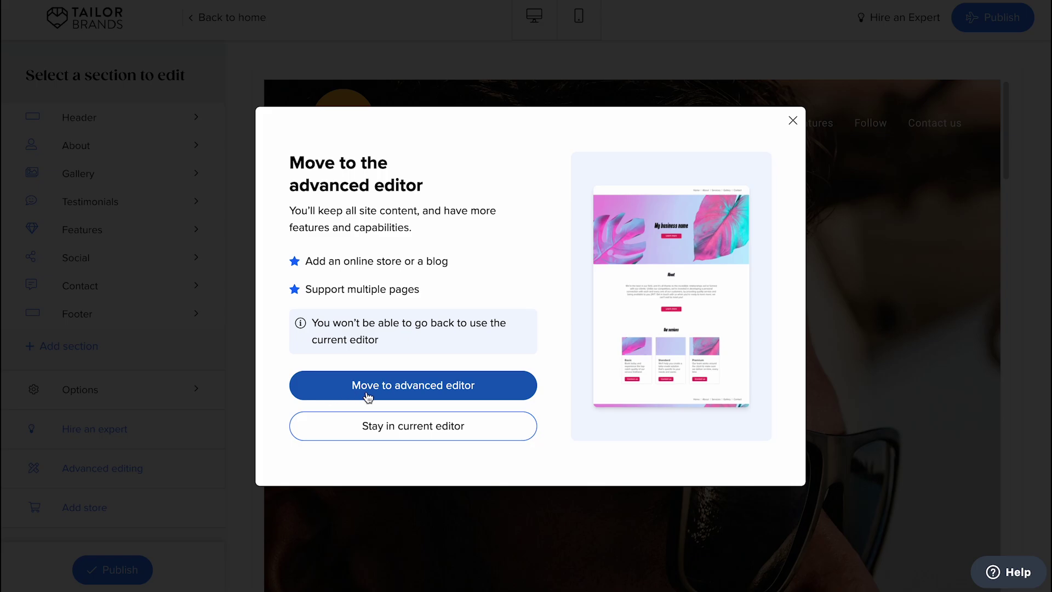
Switch to the advanced editor and browse its blog, image style, personalization and widget panels
{"action": "left_click", "coordinate": [403, 401]}
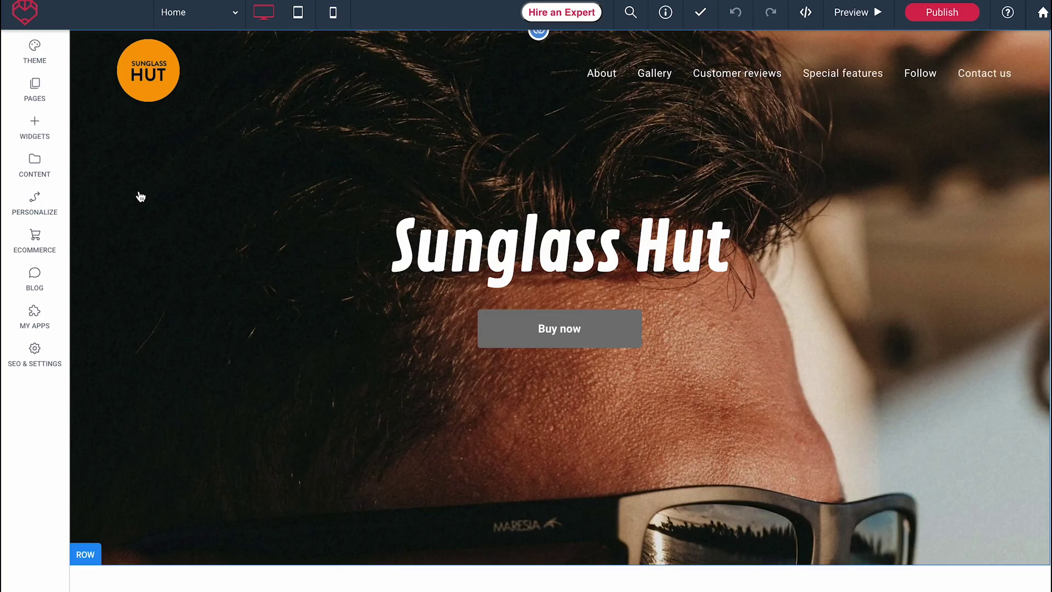
{"action": "left_click", "coordinate": [13, 268]}
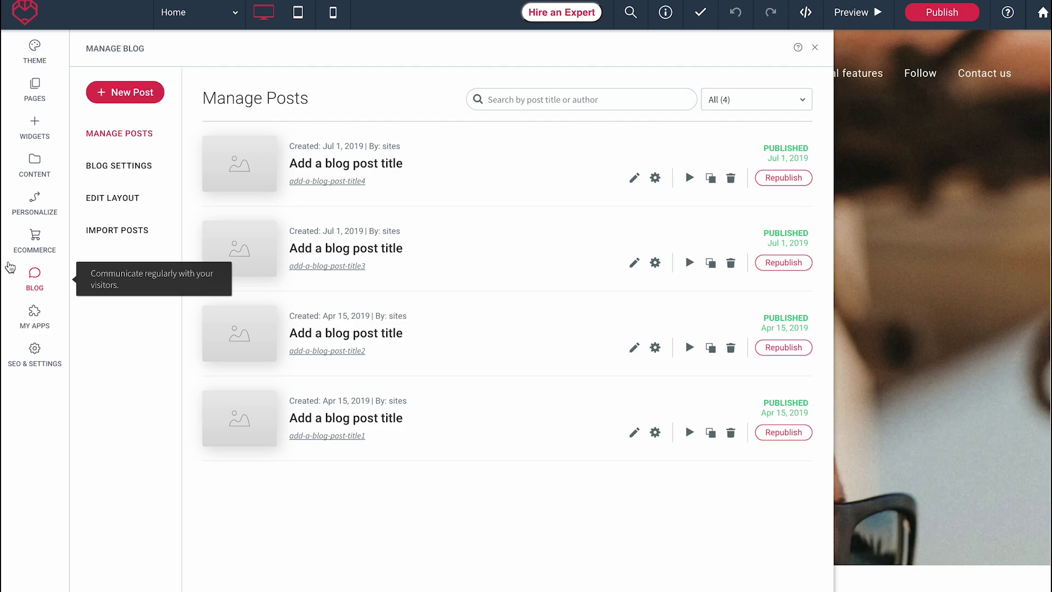
{"action": "left_click", "coordinate": [59, 240]}
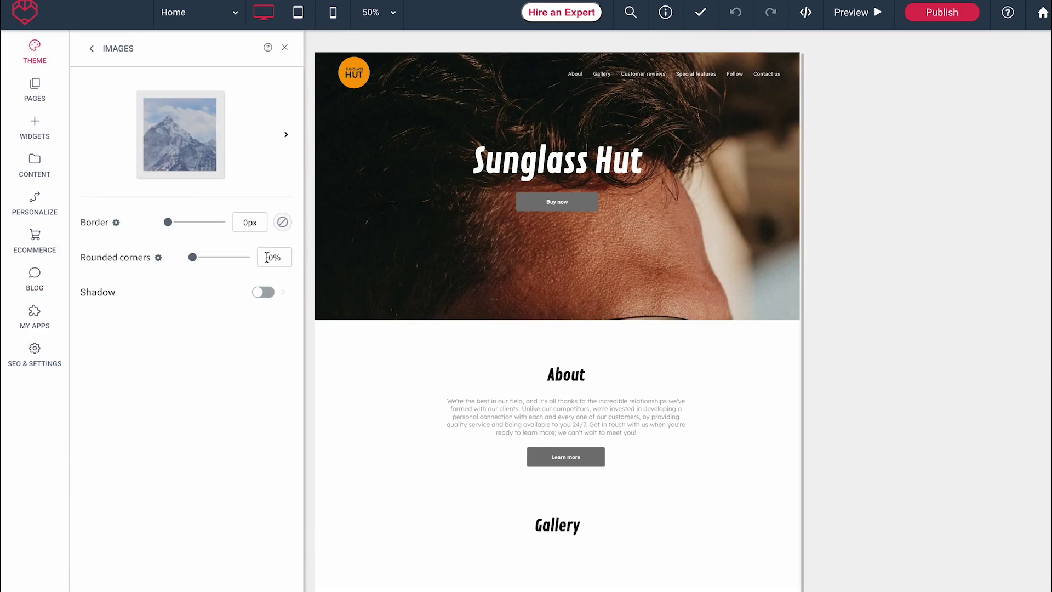
{"action": "left_click", "coordinate": [286, 137]}
{"action": "left_click", "coordinate": [411, 380]}
{"action": "left_click", "coordinate": [35, 203]}
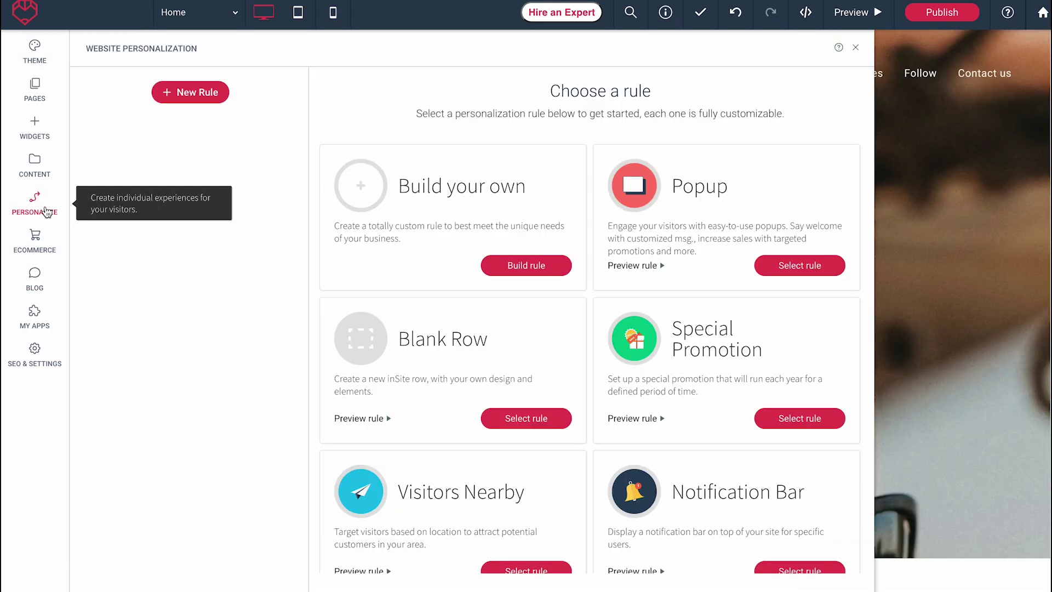
{"action": "left_click", "coordinate": [47, 213]}
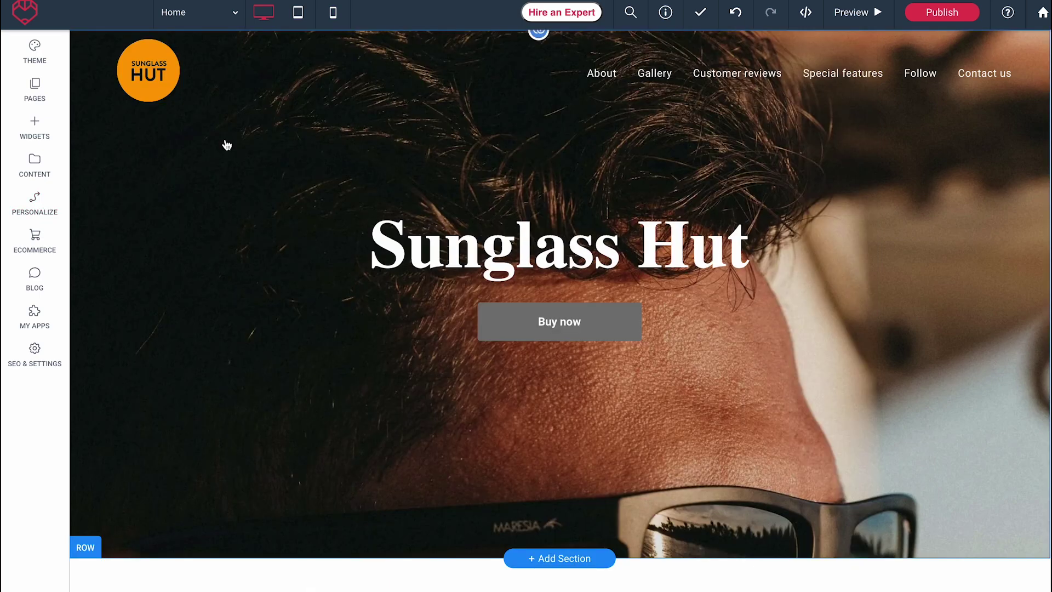
{"action": "left_click", "coordinate": [35, 127]}
{"action": "scroll", "coordinate": [286, 259], "scroll_direction": "down", "scroll_amount": 3}
{"action": "scroll", "coordinate": [287, 259], "scroll_direction": "down", "scroll_amount": 5}
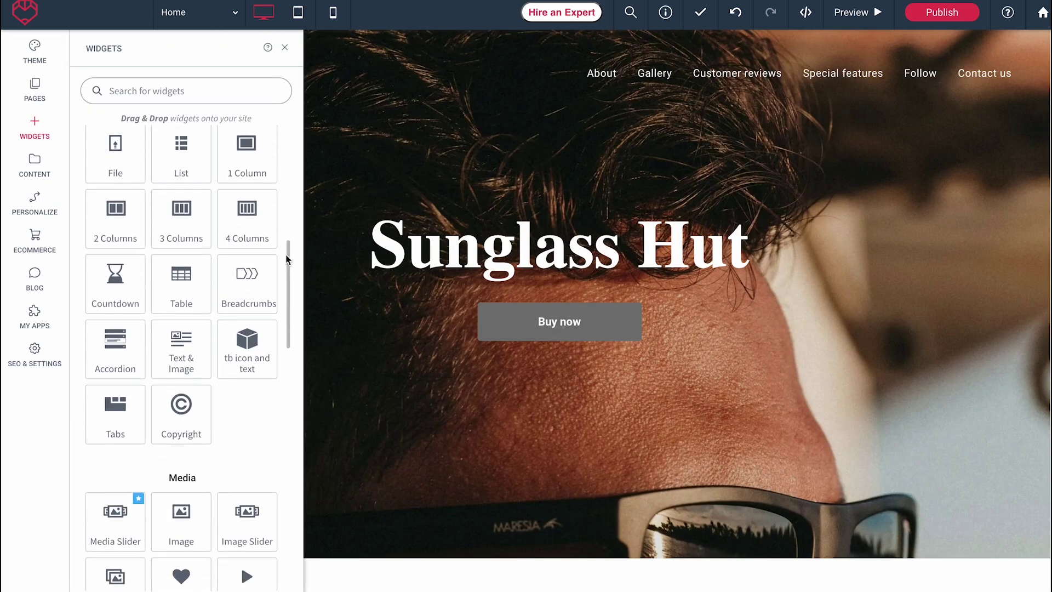
{"action": "scroll", "coordinate": [286, 258], "scroll_direction": "down", "scroll_amount": 3}
{"action": "scroll", "coordinate": [287, 257], "scroll_direction": "down", "scroll_amount": 5}
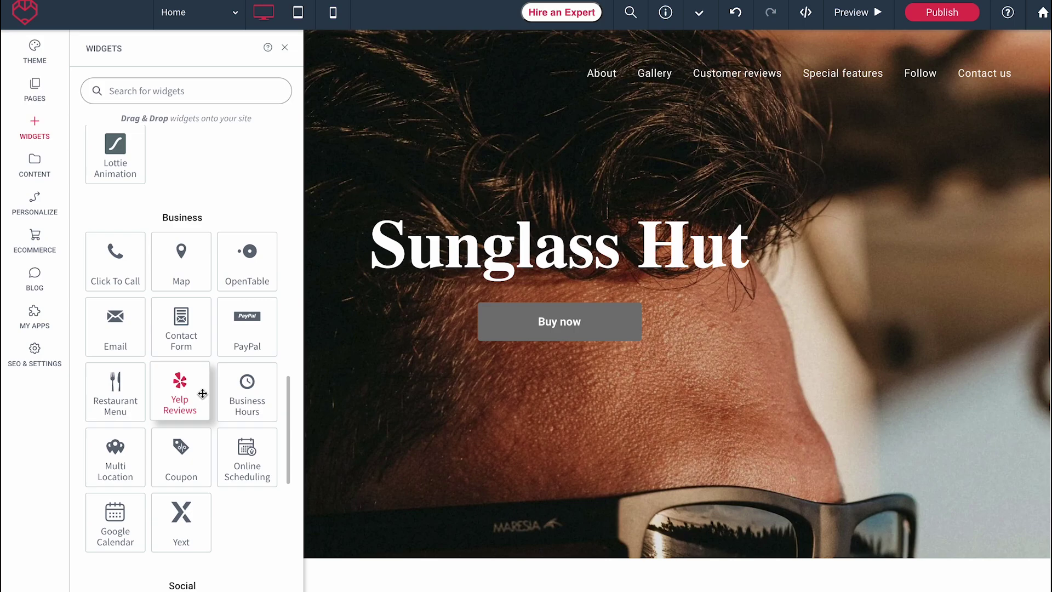
Check the pages list, add a native store from Ecommerce, and open the media manager
{"action": "left_click", "coordinate": [35, 89]}
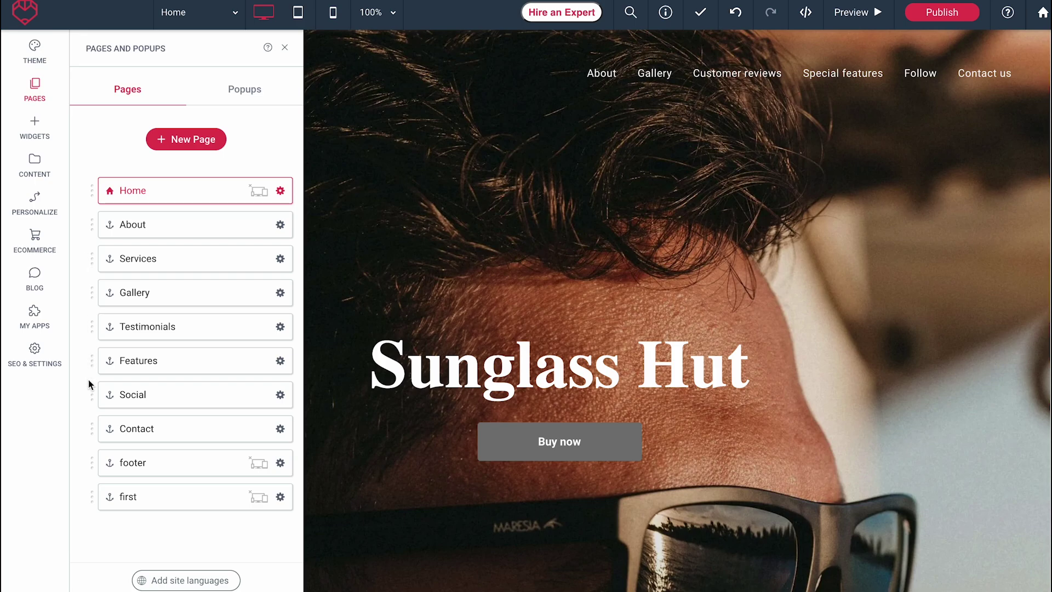
{"action": "left_click", "coordinate": [35, 240]}
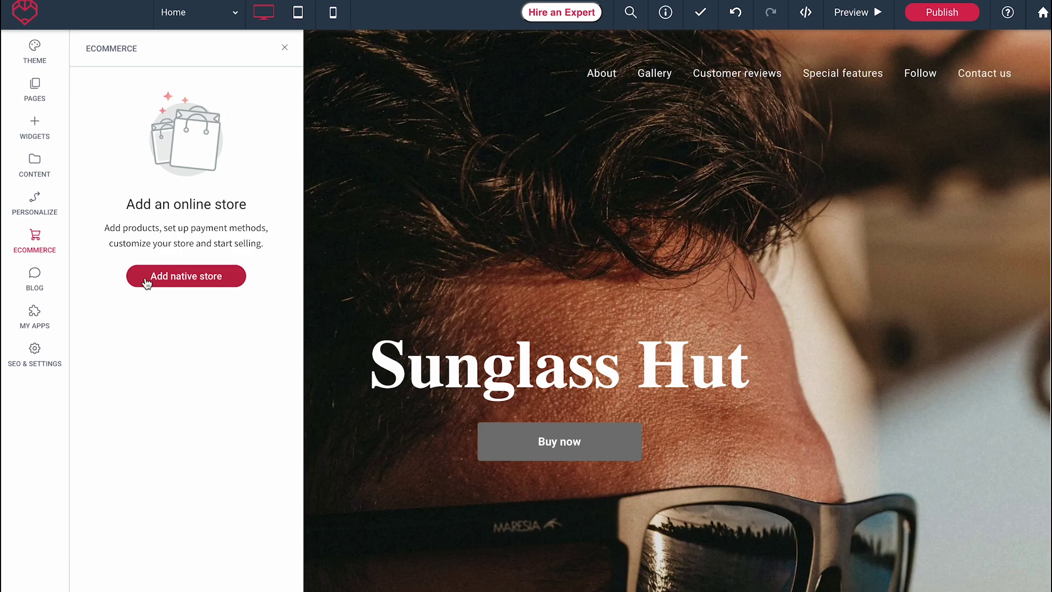
{"action": "left_click", "coordinate": [148, 277]}
{"action": "scroll", "coordinate": [984, 275], "scroll_direction": "down", "scroll_amount": 3}
{"action": "scroll", "coordinate": [983, 274], "scroll_direction": "down", "scroll_amount": 5}
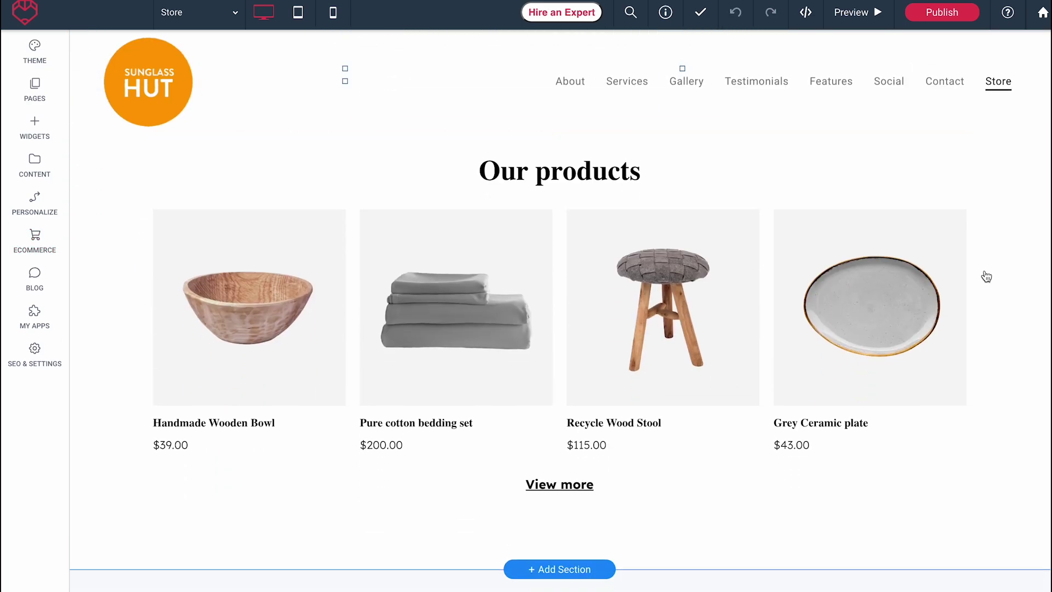
{"action": "scroll", "coordinate": [986, 276], "scroll_direction": "down", "scroll_amount": 2}
{"action": "scroll", "coordinate": [986, 276], "scroll_direction": "up", "scroll_amount": 3}
{"action": "left_click", "coordinate": [51, 162]}
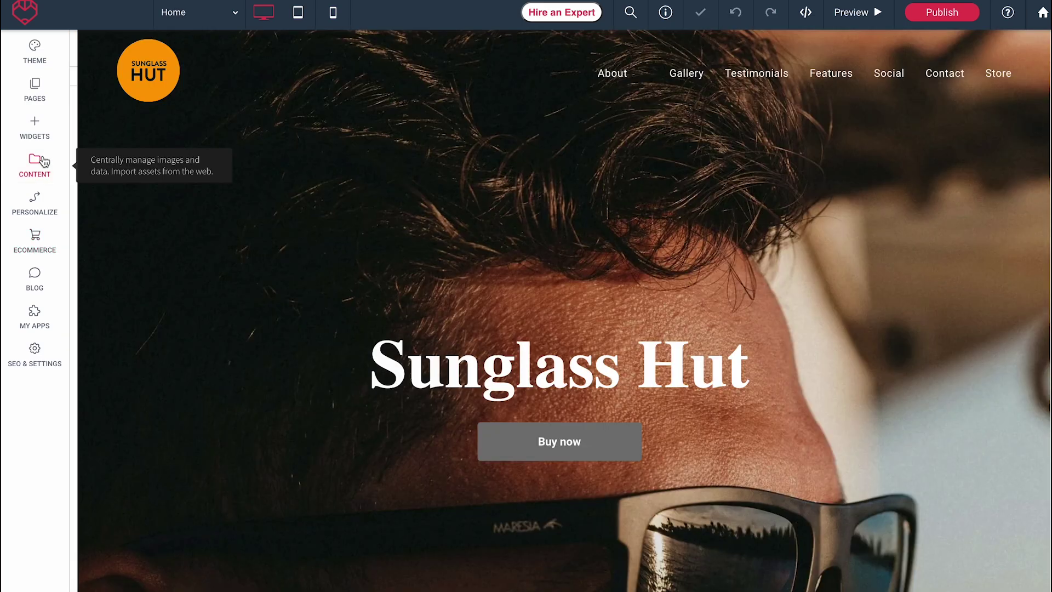
{"action": "left_click", "coordinate": [230, 115]}
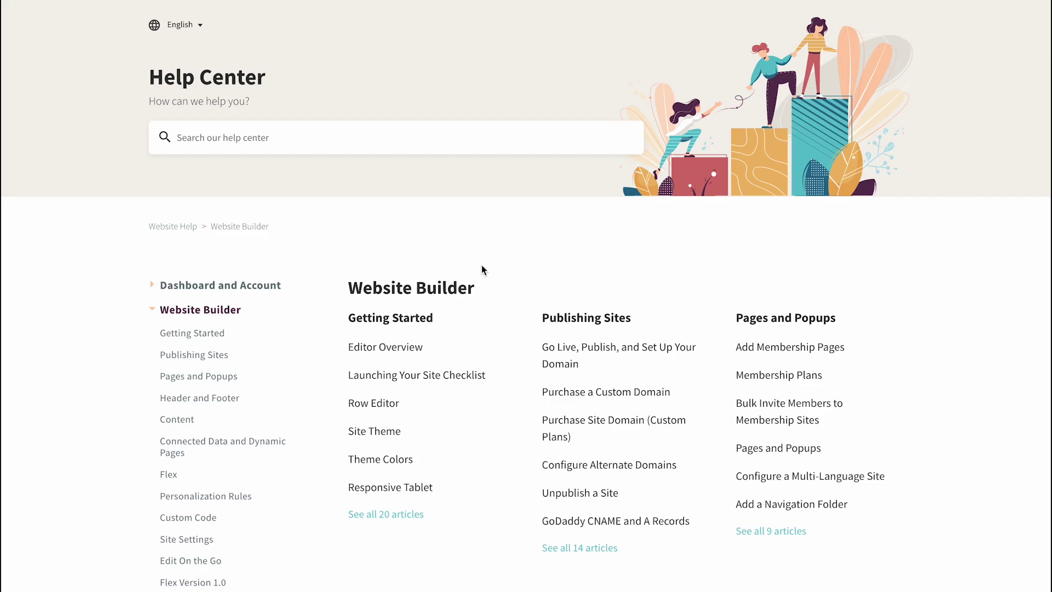
{"action": "scroll", "coordinate": [481, 265], "scroll_direction": "down", "scroll_amount": 3}
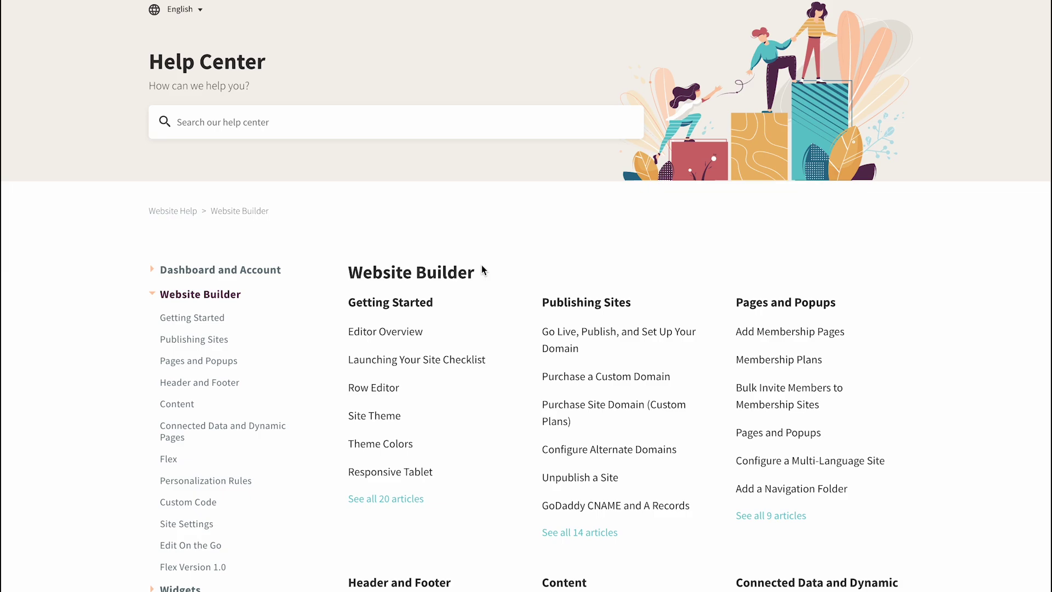
{"action": "scroll", "coordinate": [482, 269], "scroll_direction": "down", "scroll_amount": 3}
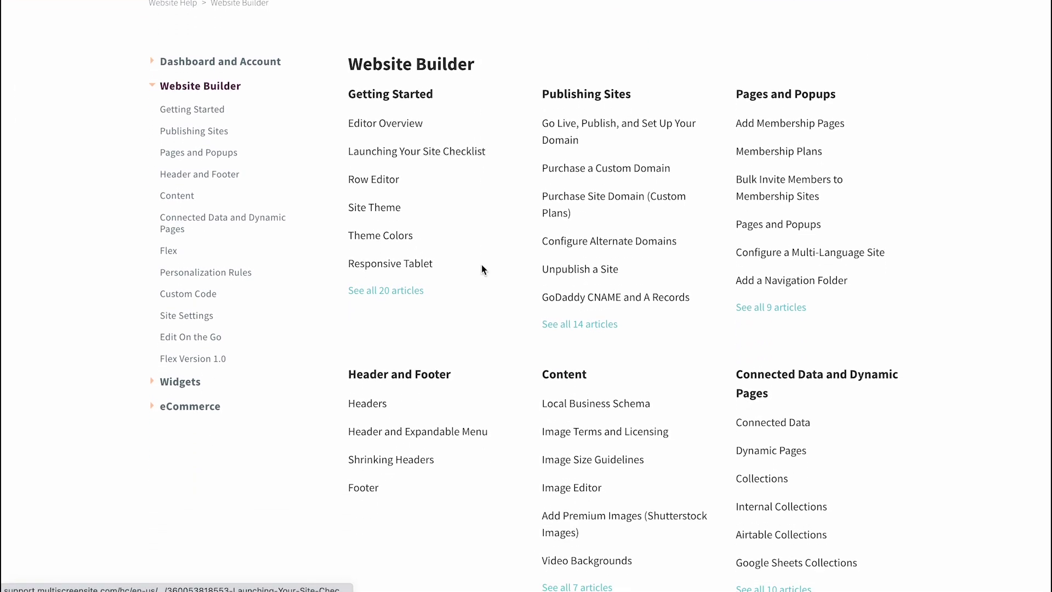
{"action": "scroll", "coordinate": [482, 269], "scroll_direction": "down", "scroll_amount": 3}
{"action": "scroll", "coordinate": [481, 269], "scroll_direction": "down", "scroll_amount": 2}
{"action": "scroll", "coordinate": [482, 268], "scroll_direction": "down", "scroll_amount": 3}
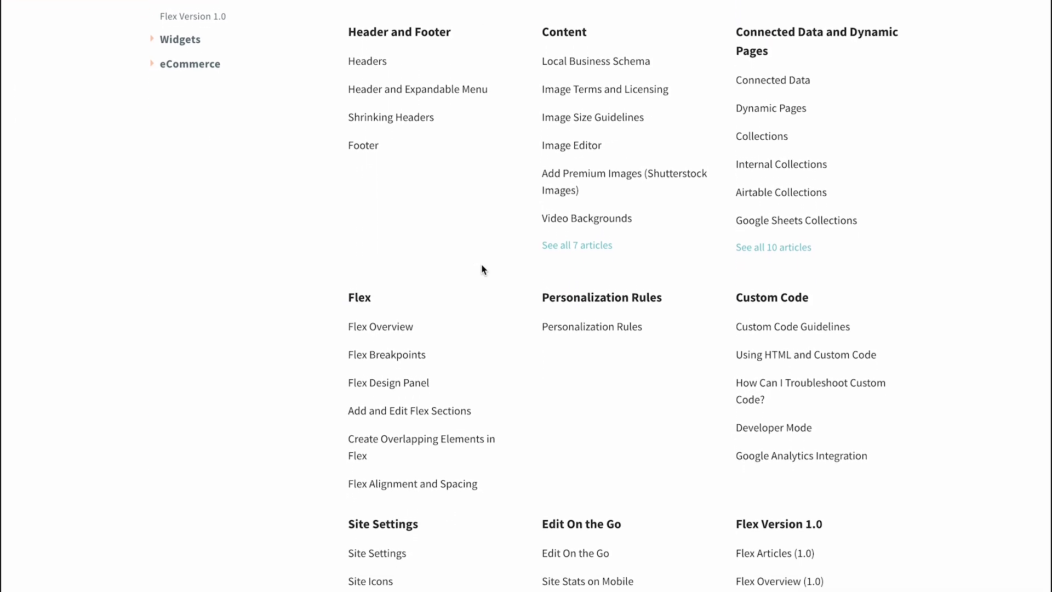